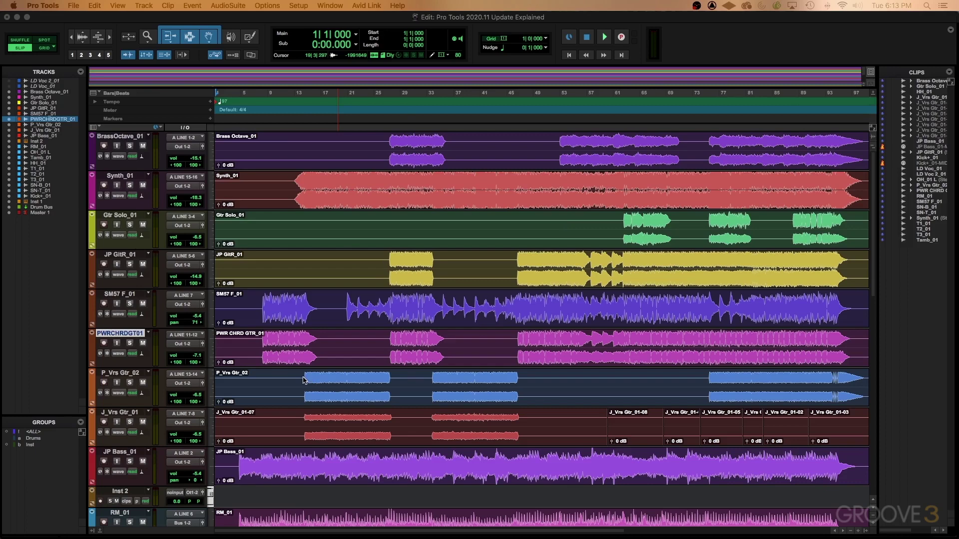
- Select a range on the first P_Vrs Gtr_02 clip, then clear it to place the edit point
drag(304, 386, 404, 379)
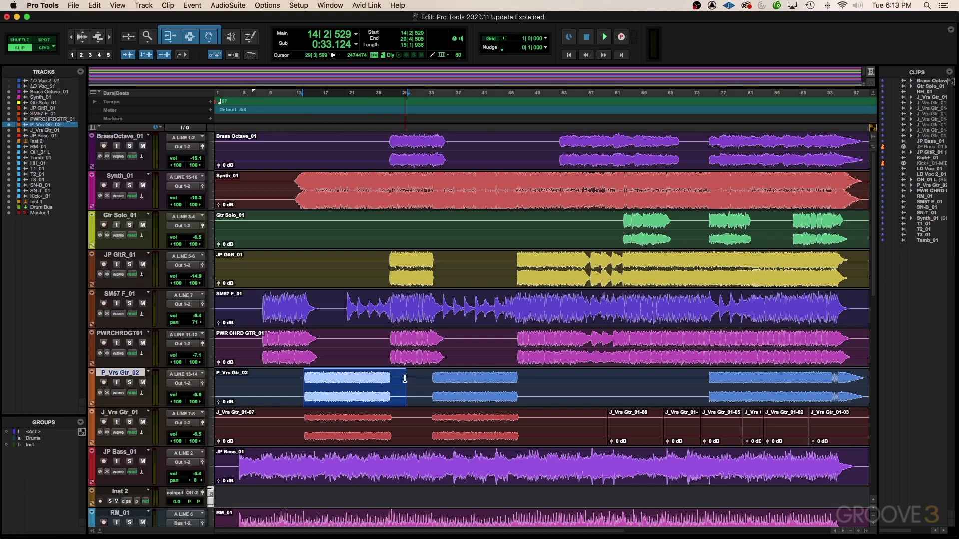
click(405, 379)
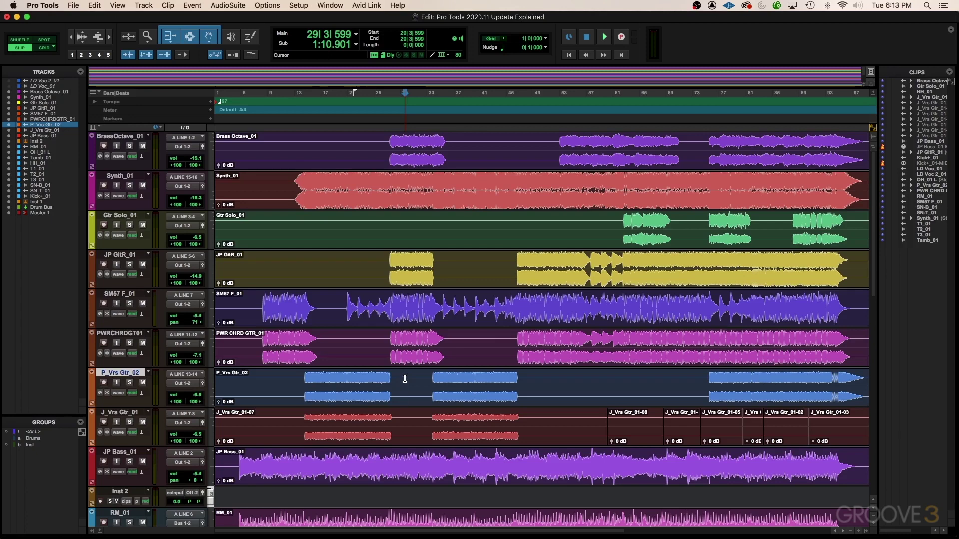
- Switch to the Mix window, open Melodyne on Synth_01, and highlight the celemony.com address
key(super+equal)
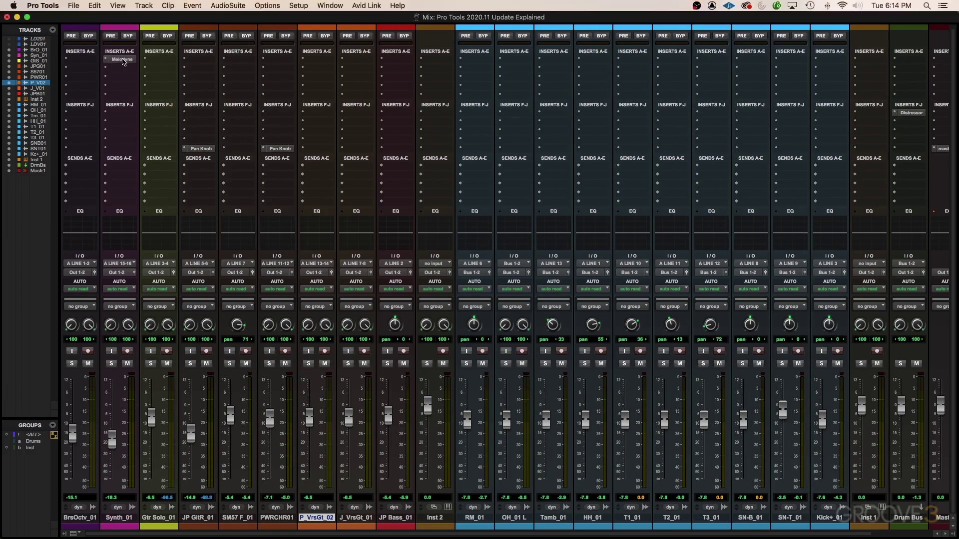
click(122, 60)
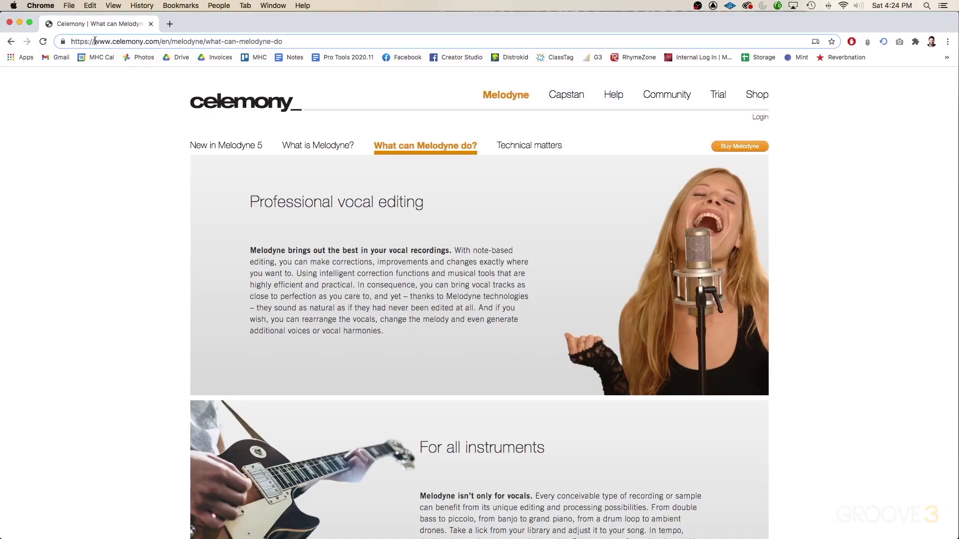
drag(93, 41, 161, 43)
- Scroll down the Melodyne page to the pricing tiers and highlight the Melodyne 5 essential heading
click(161, 43)
scroll(438, 180, down, 3)
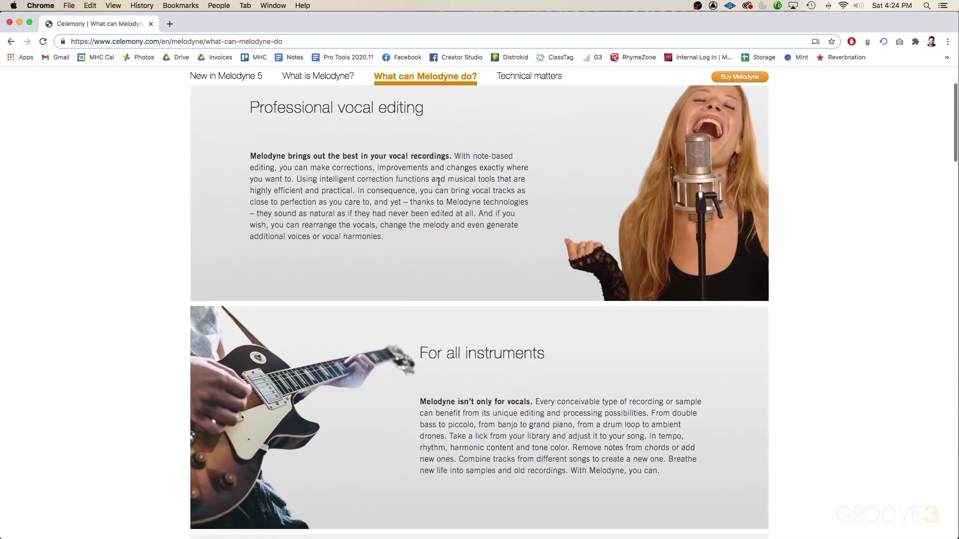
scroll(439, 181, down, 20)
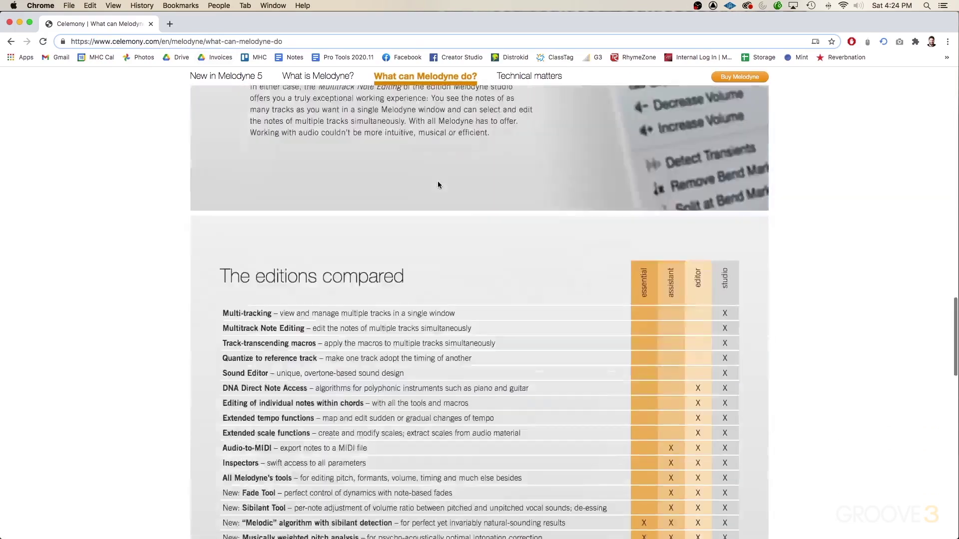
scroll(438, 185, down, 15)
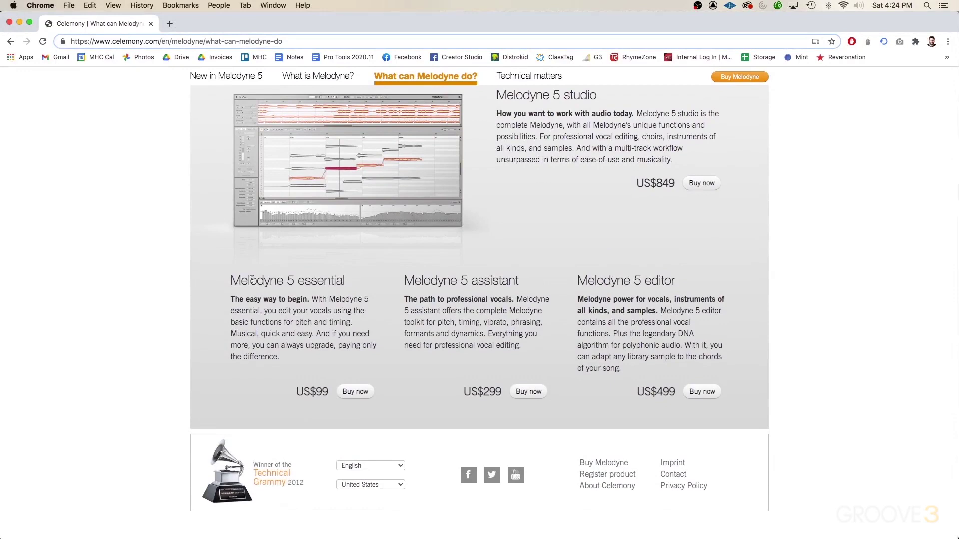
drag(241, 281, 346, 282)
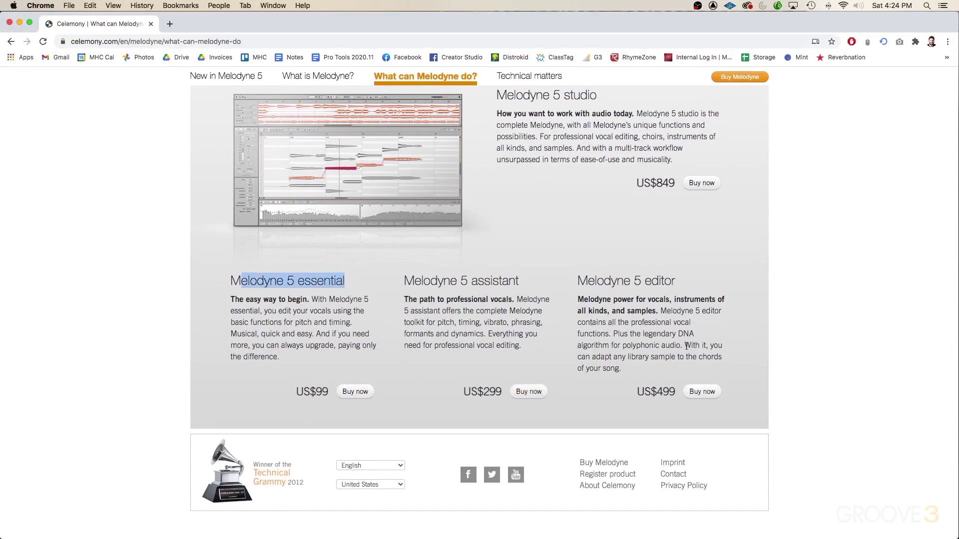
click(660, 195)
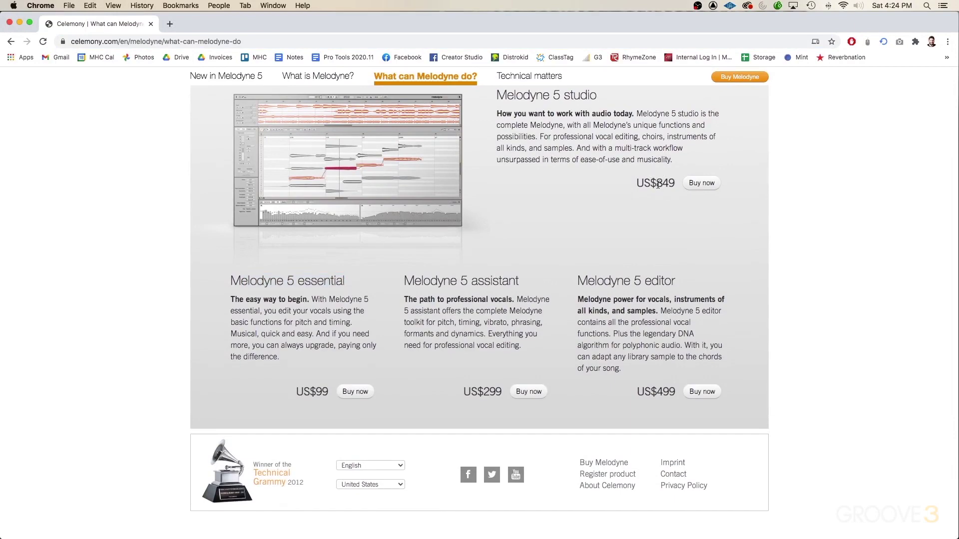
- Scroll back up and highlight the features shared by all four editions in the comparison table
scroll(658, 185, up, 15)
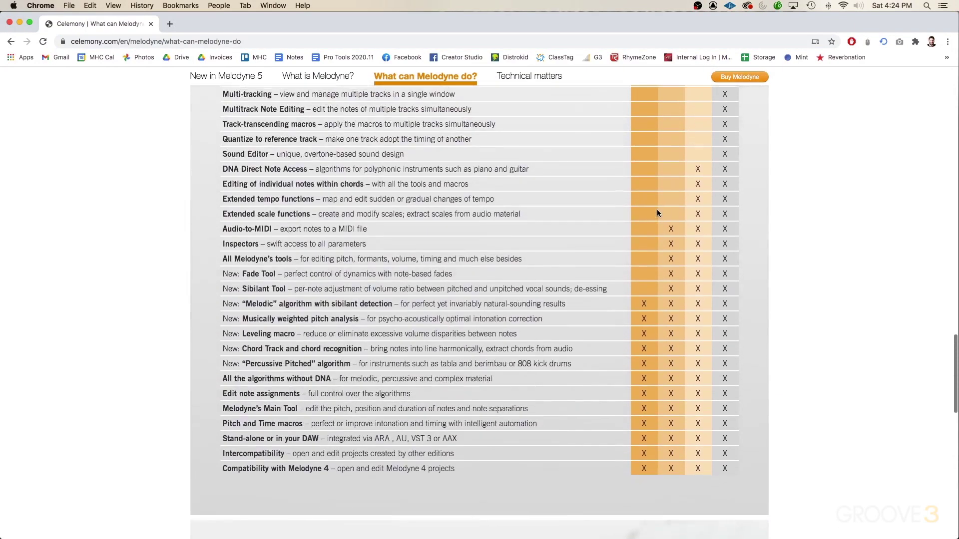
scroll(658, 209, up, 2)
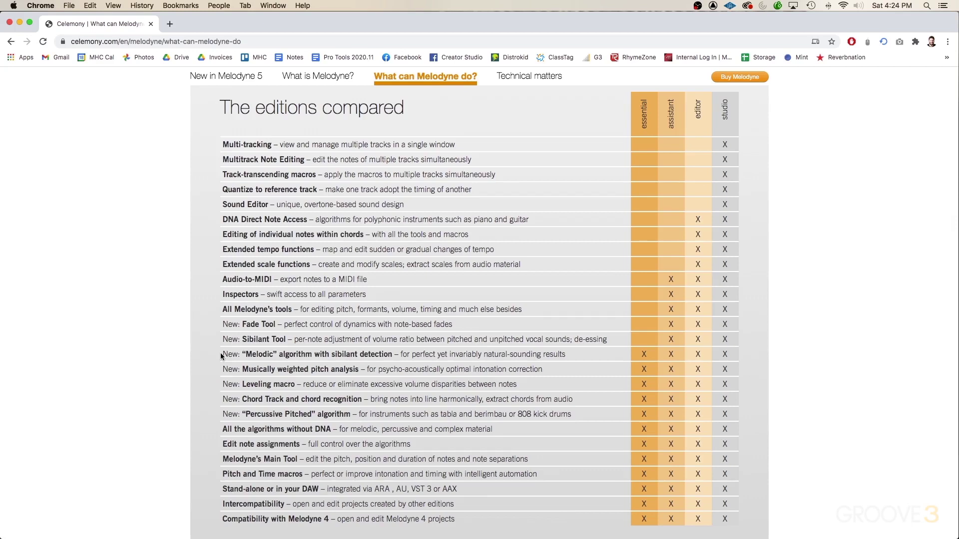
drag(223, 355, 649, 522)
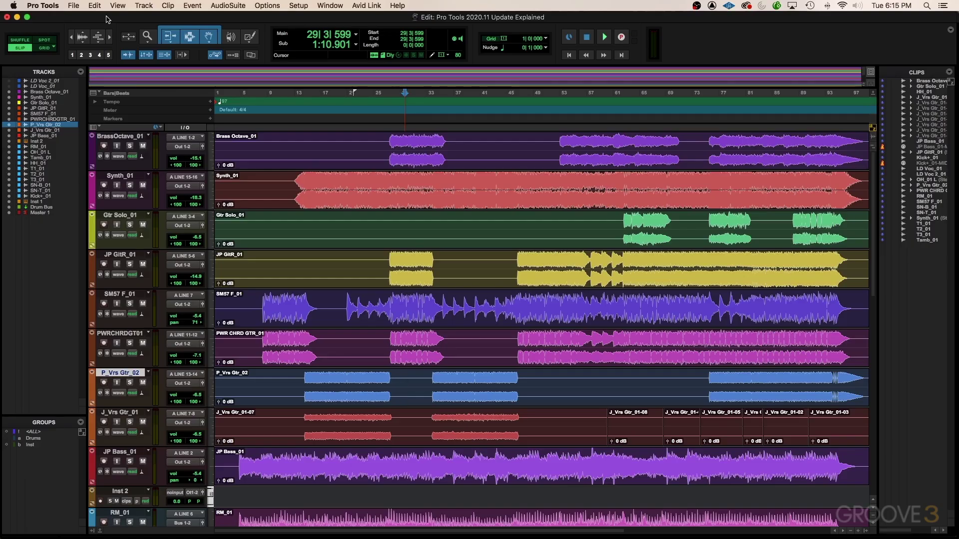
- Enlarge Inst 2, convert JP Bass_01 onto it as Melodic MIDI, and select bars 4–83
scroll(355, 370, down, 5)
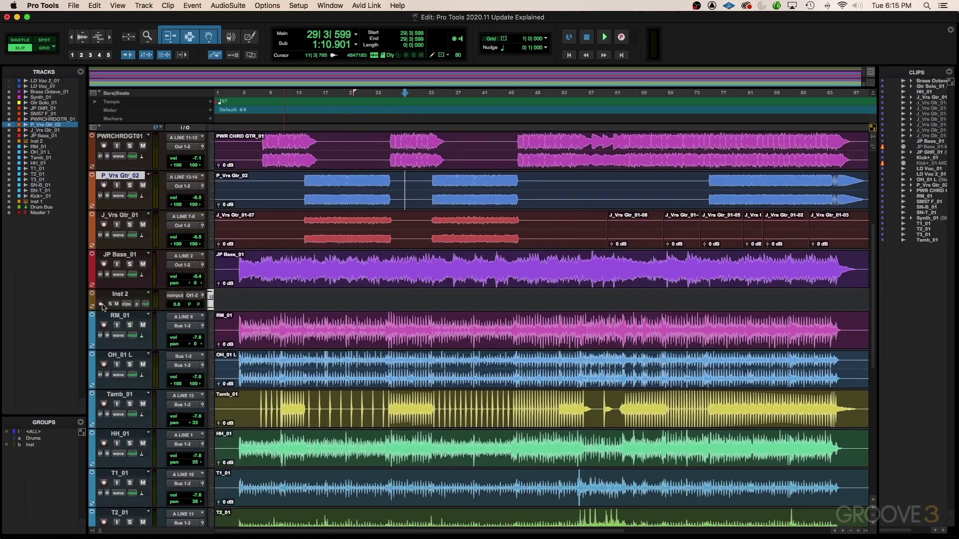
drag(115, 316, 115, 353)
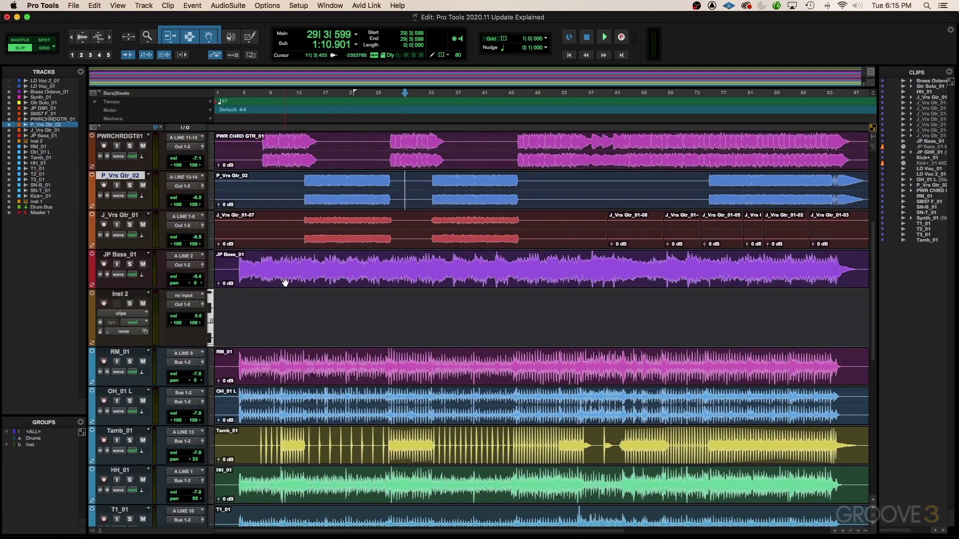
drag(282, 274, 283, 302)
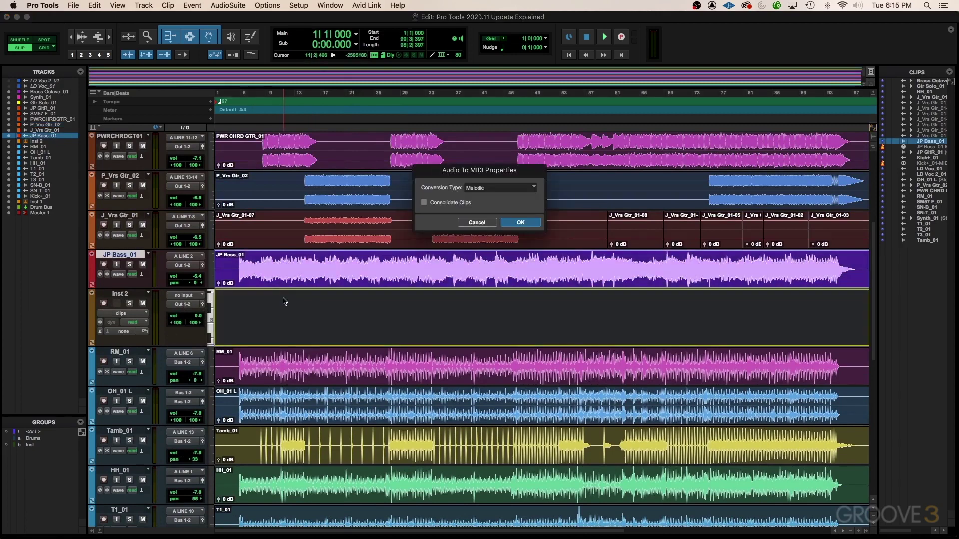
click(522, 222)
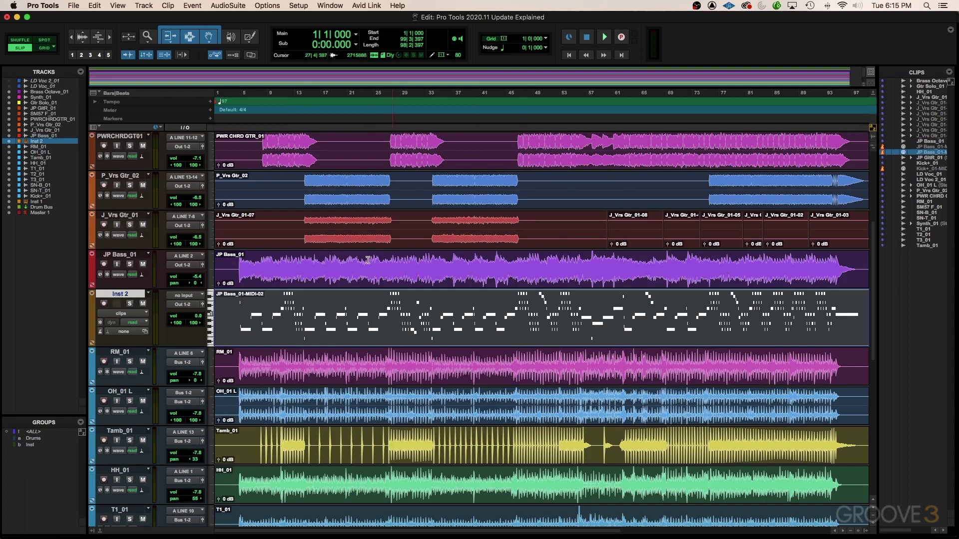
drag(236, 319, 852, 317)
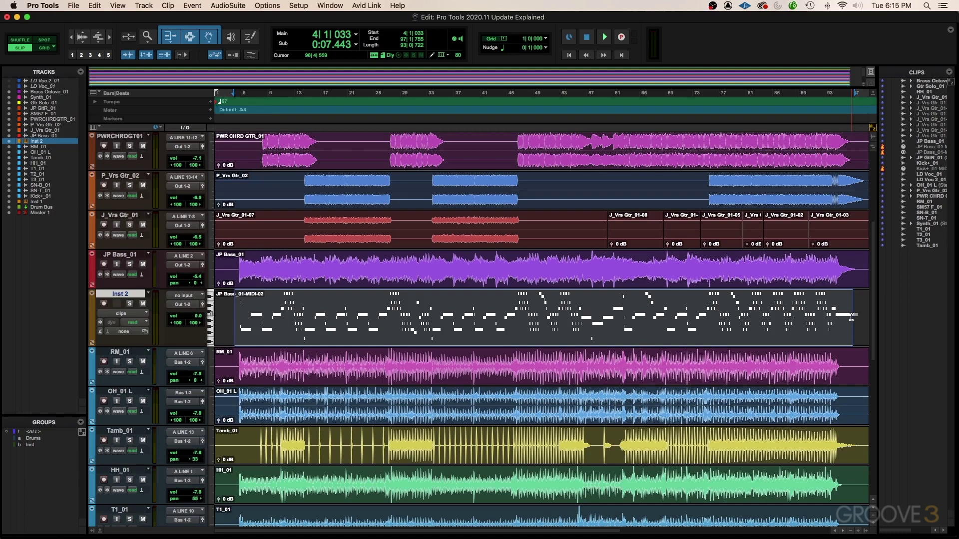
scroll(851, 317, right, 5)
click(719, 238)
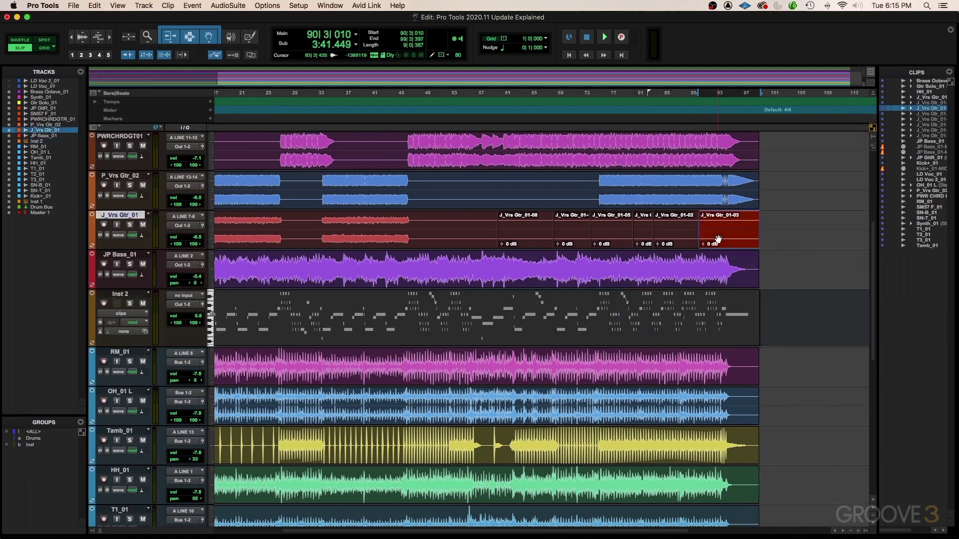
triple_click(469, 241)
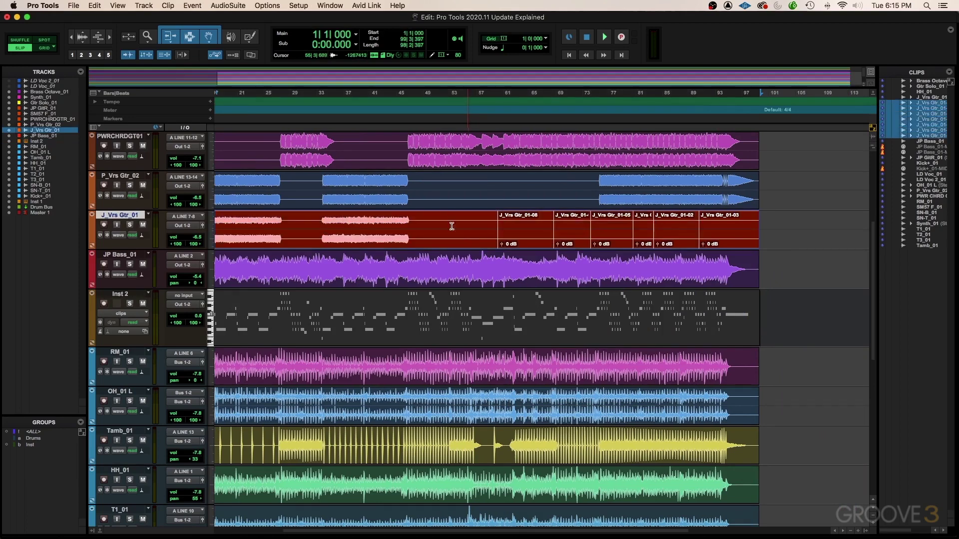
click(95, 5)
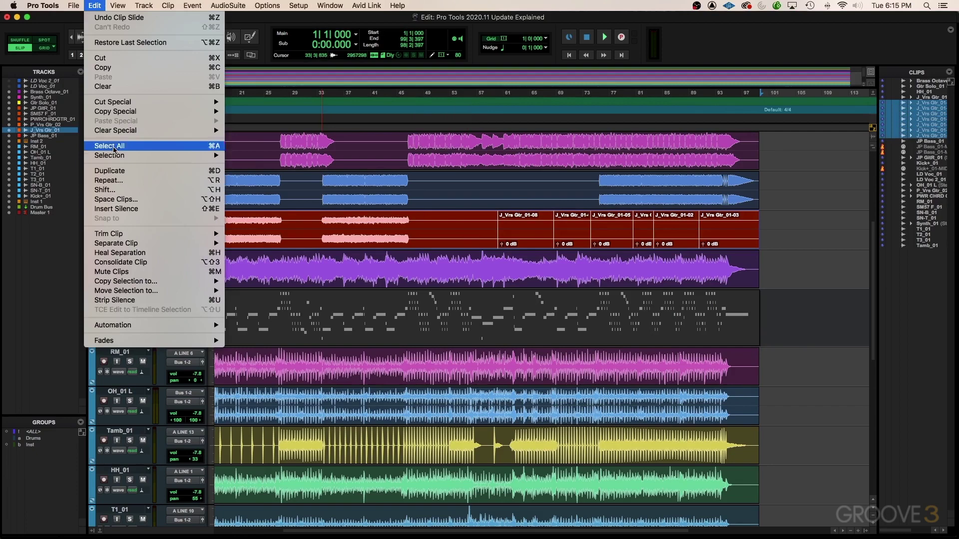
click(118, 199)
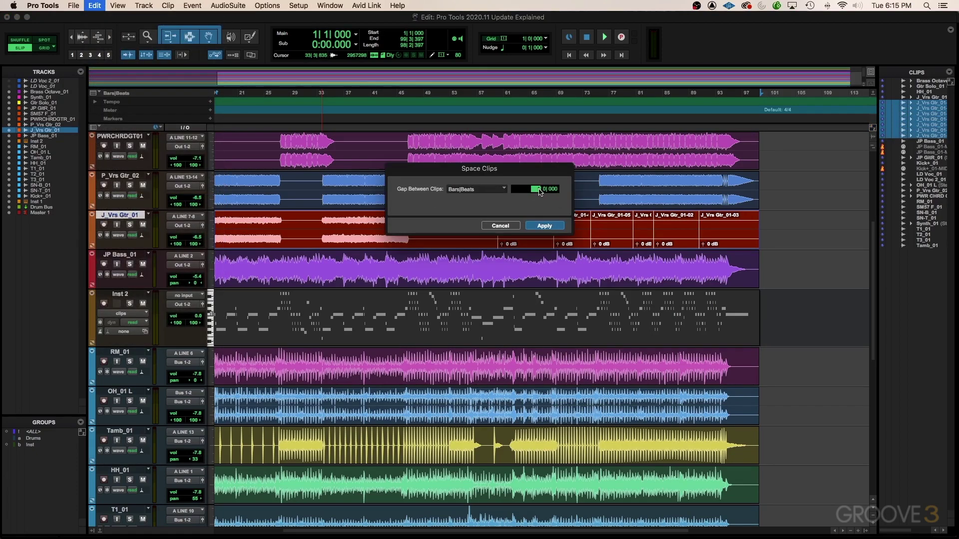
text(2|)
click(490, 189)
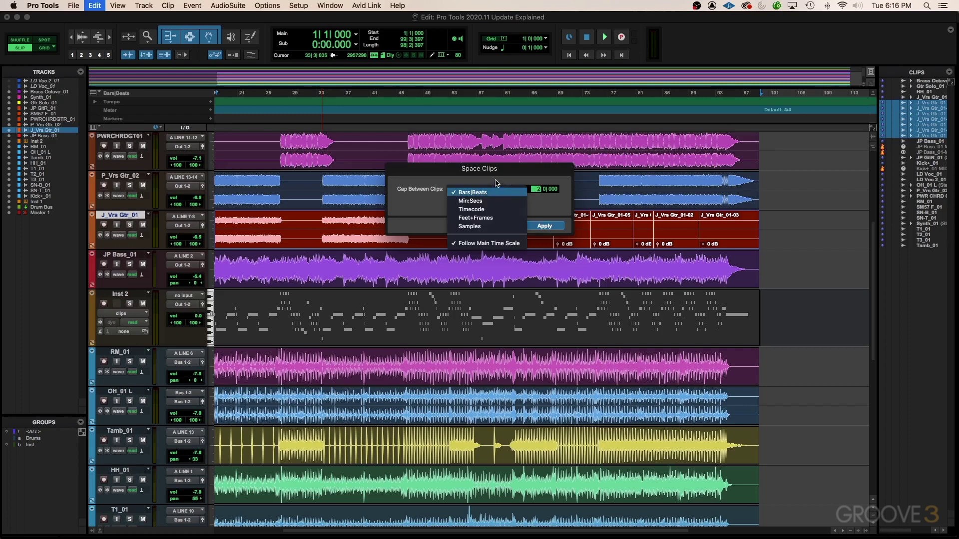
click(497, 182)
click(544, 226)
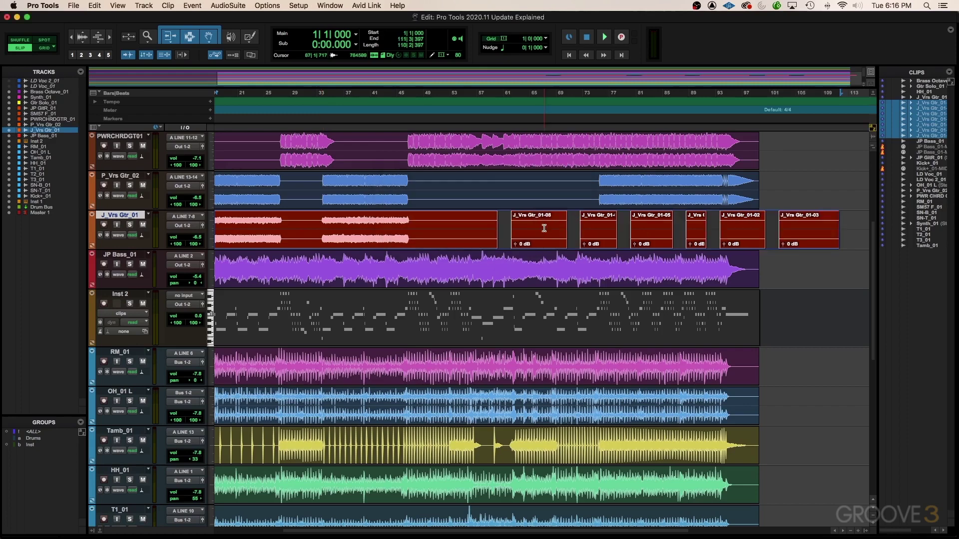
drag(469, 227, 810, 219)
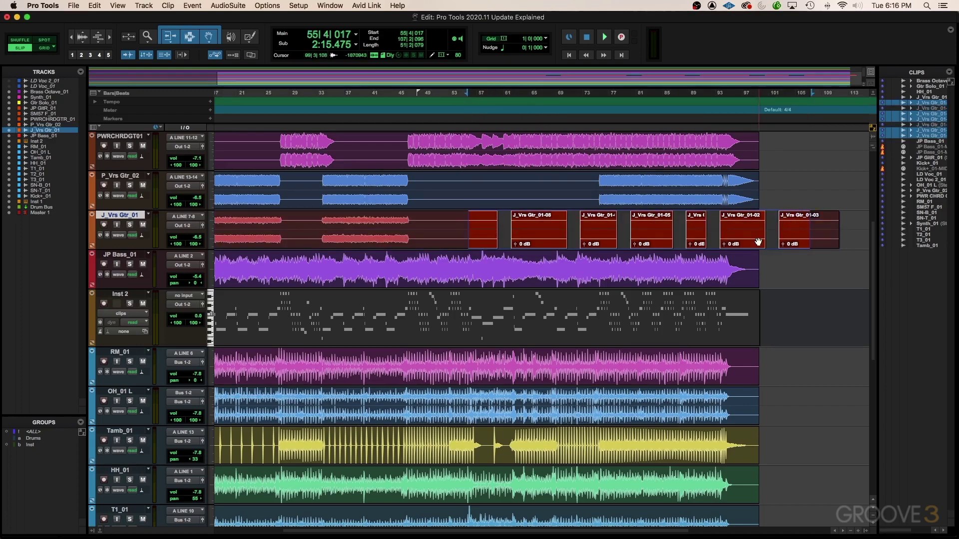
click(770, 221)
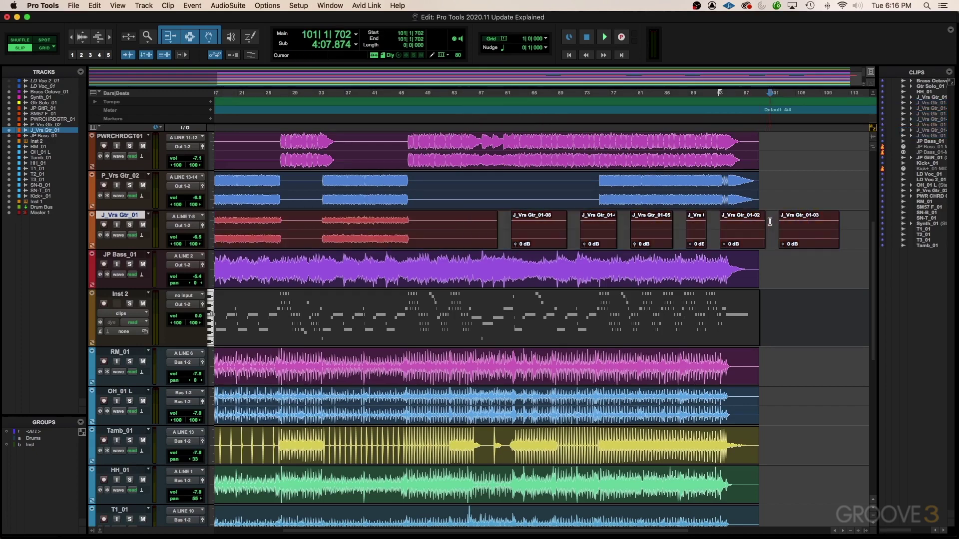
key(super+z)
scroll(770, 221, left, 5)
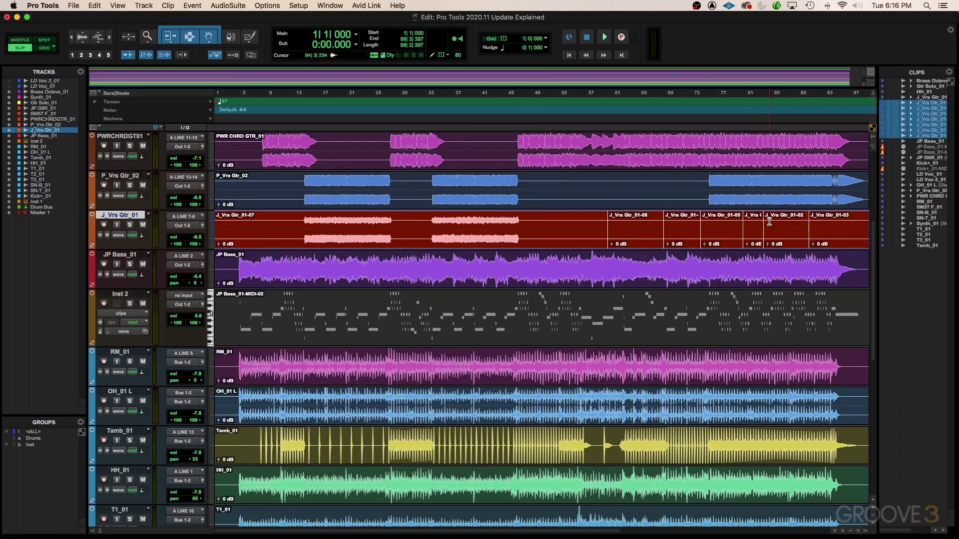
click(74, 6)
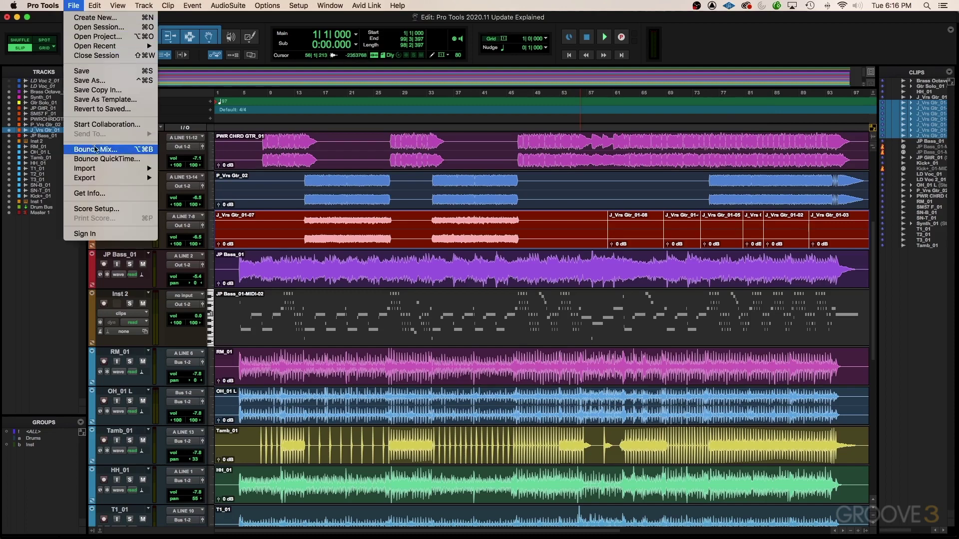
click(107, 150)
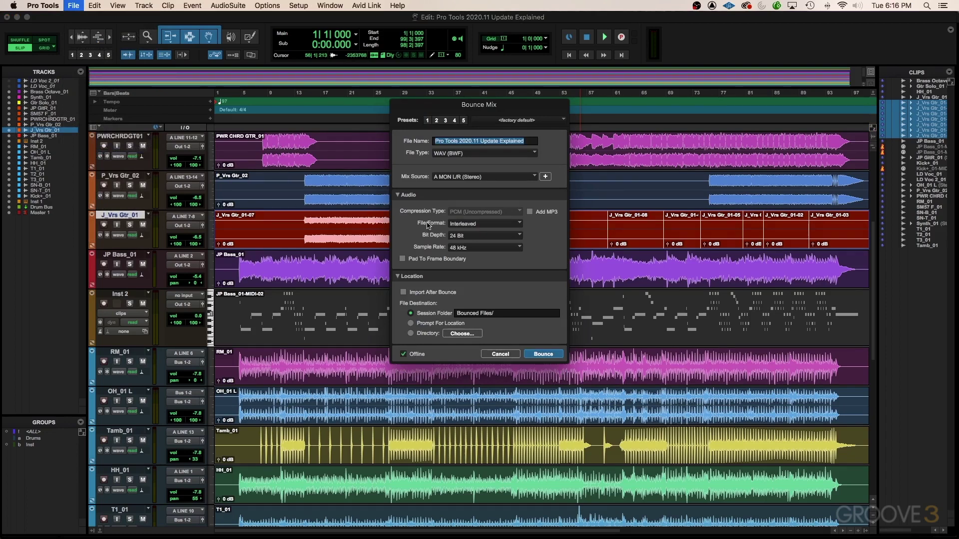
click(500, 354)
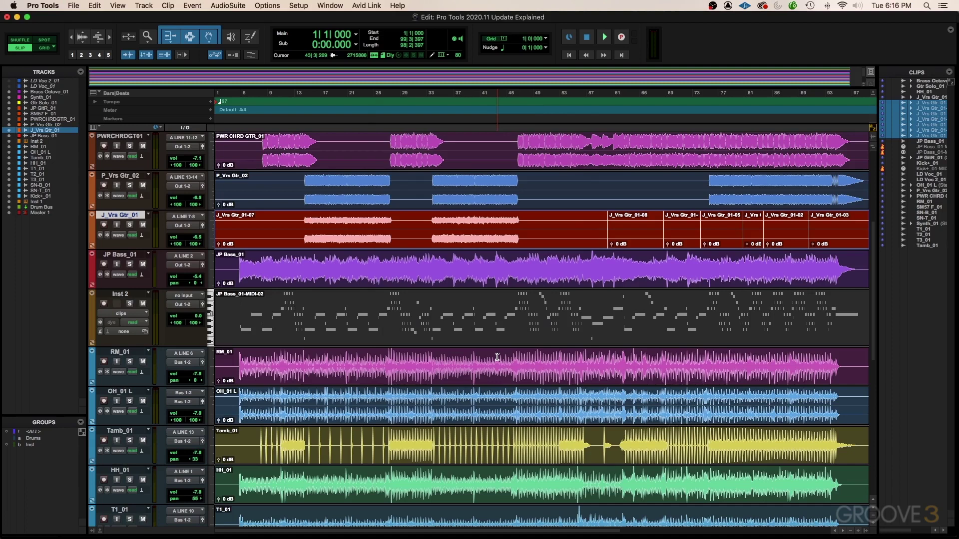
click(299, 6)
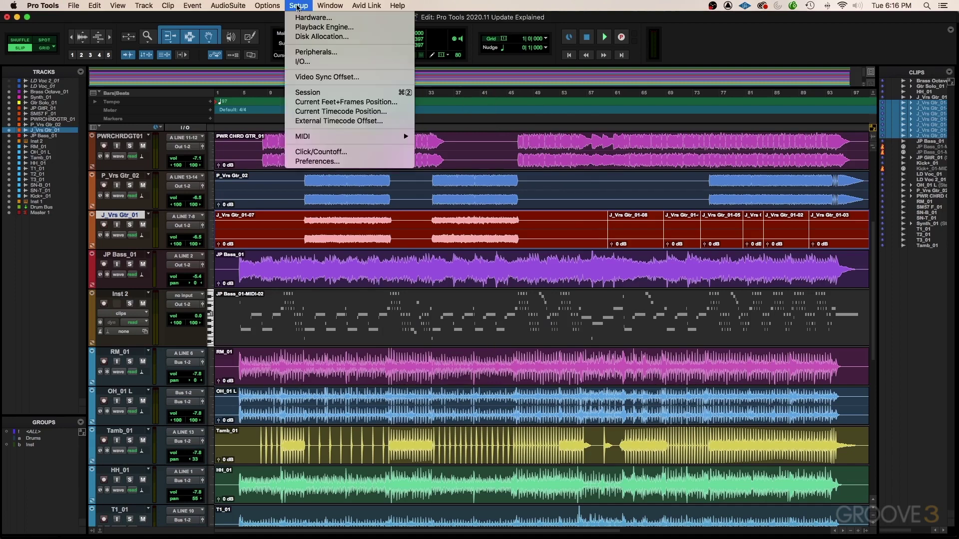
click(304, 28)
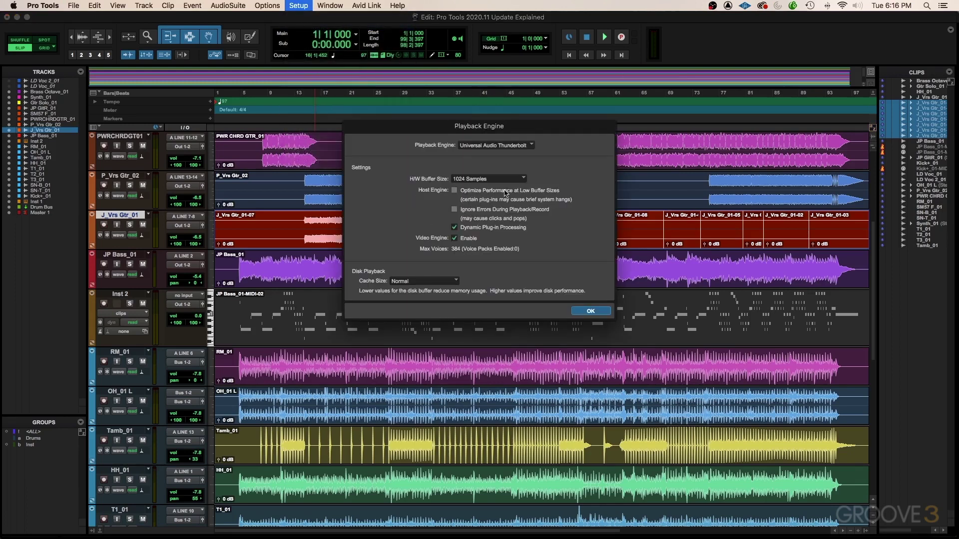
click(470, 179)
click(477, 145)
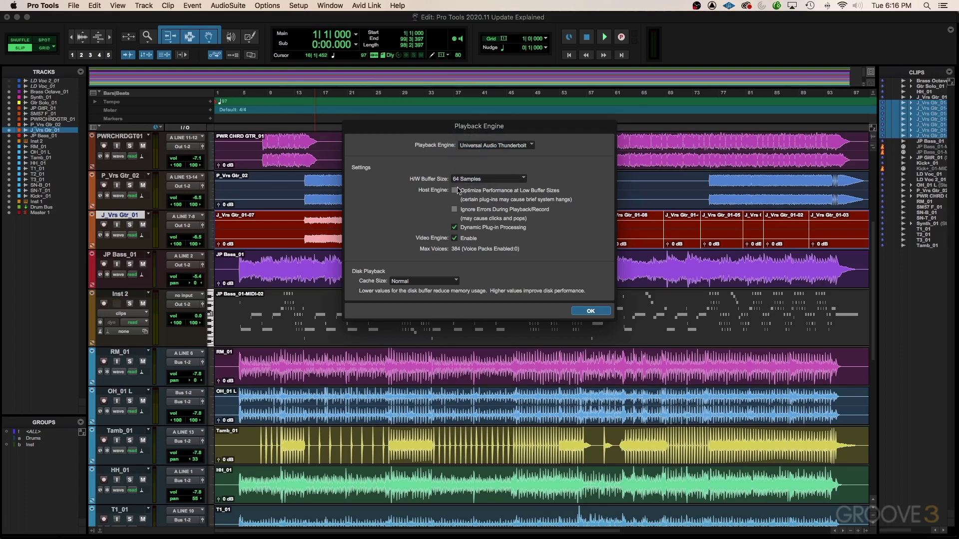
click(454, 191)
click(588, 311)
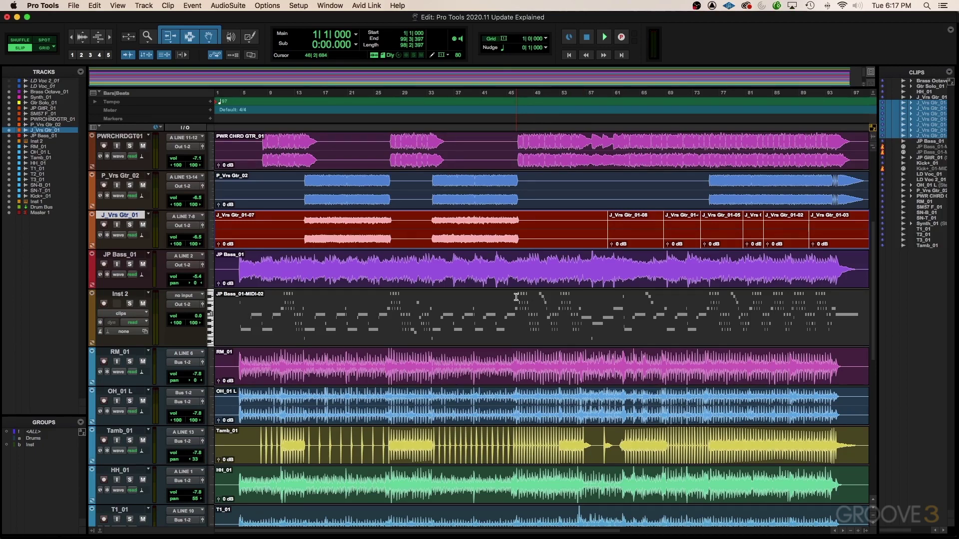
- With Master 1 selected, create a batch of new stereo Master Fader tracks named Master
scroll(319, 305, down, 10)
click(124, 443)
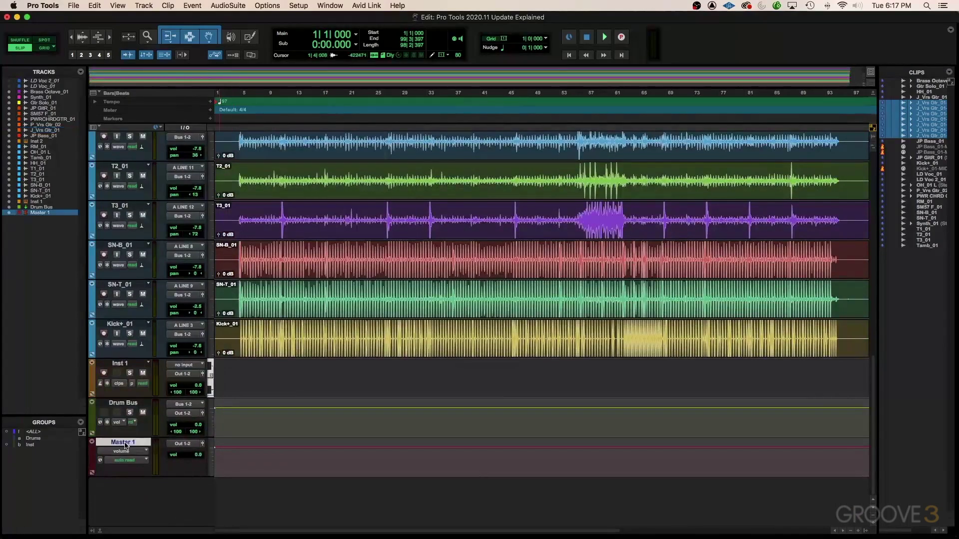
click(144, 5)
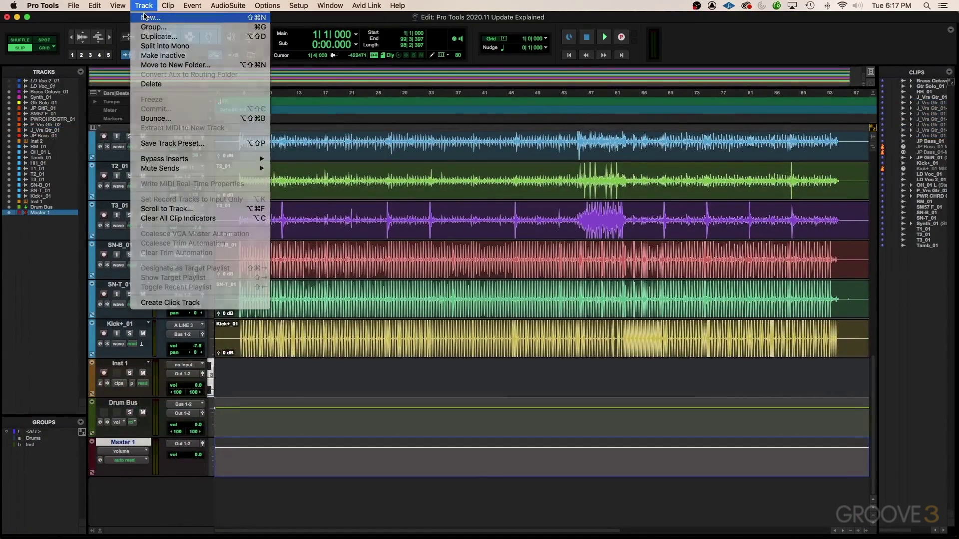
click(144, 17)
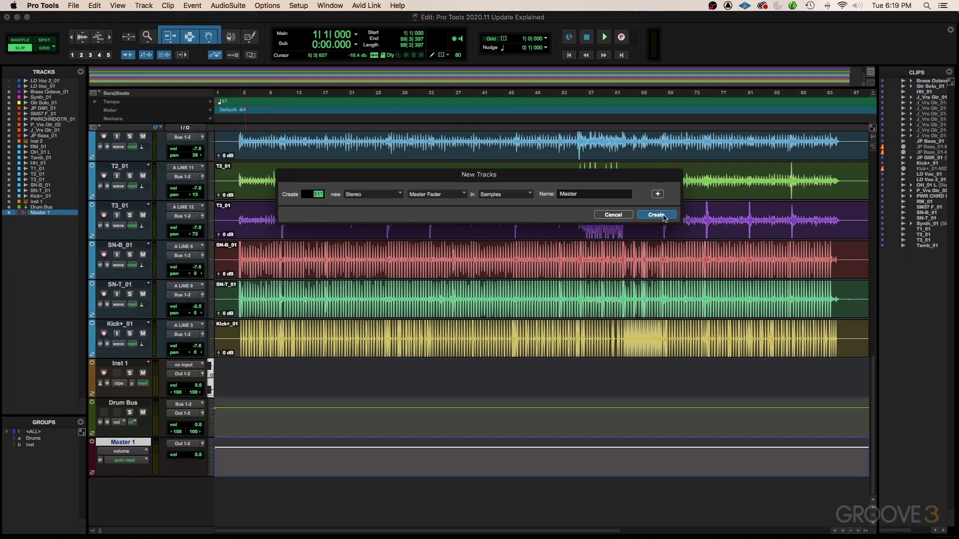
click(656, 215)
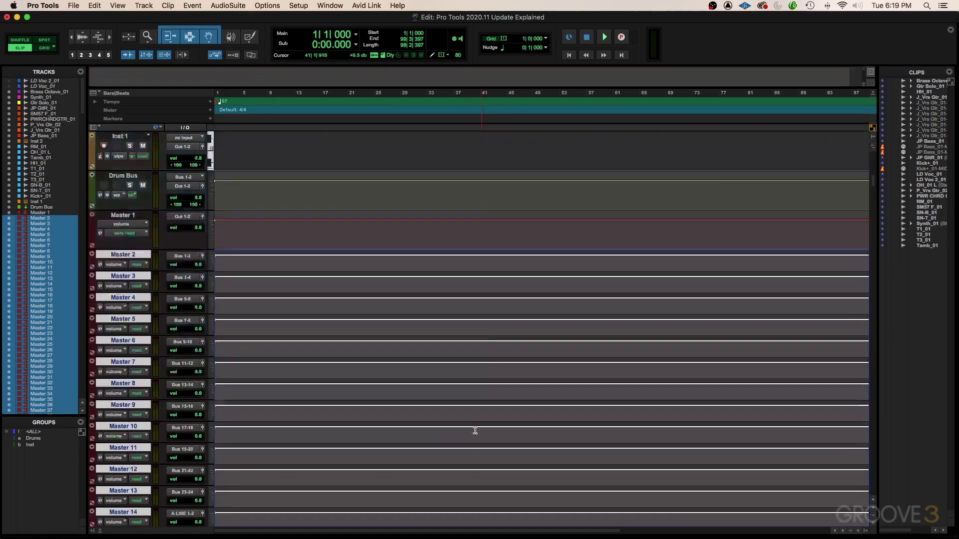
- Scroll down through the new master faders to Master 512 and back up to Master 2
scroll(246, 379, down, 20)
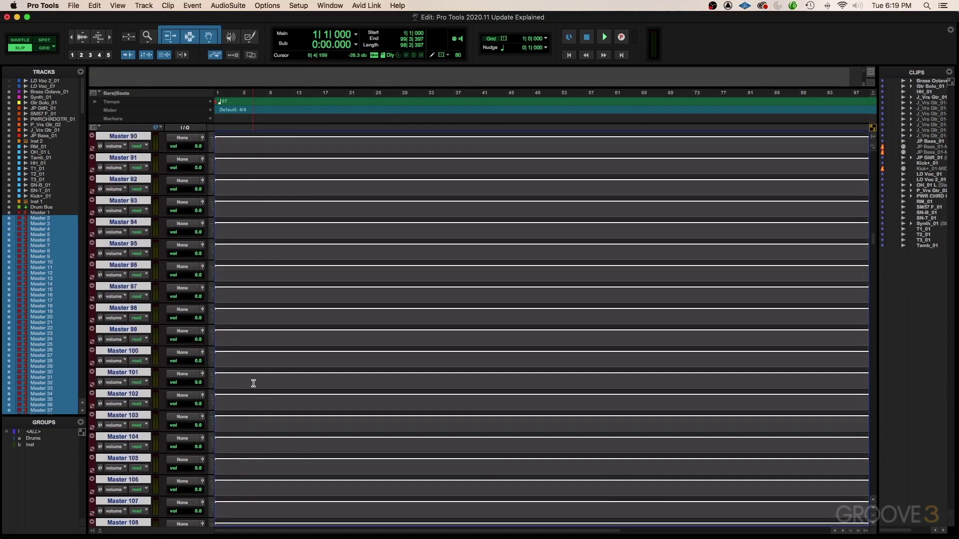
scroll(253, 383, down, 20)
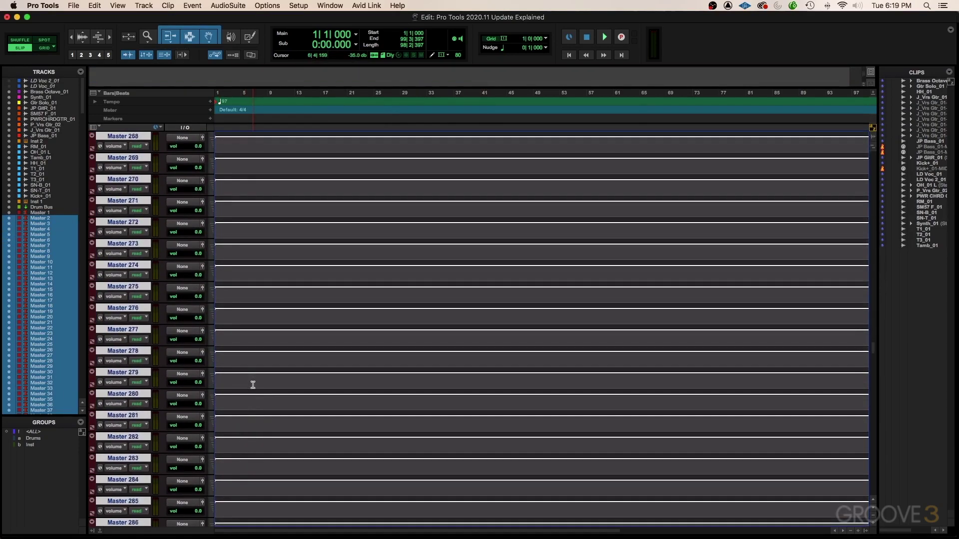
scroll(251, 385, down, 20)
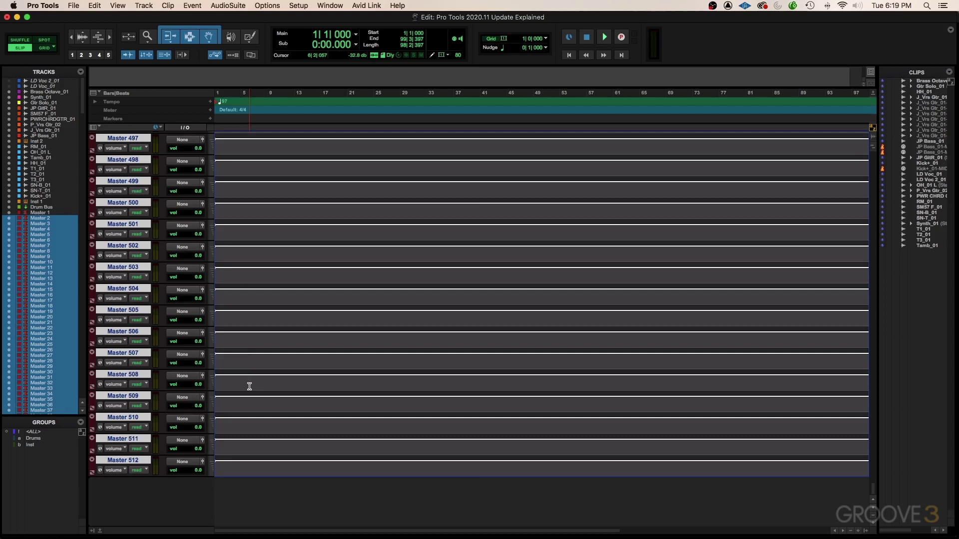
scroll(250, 386, up, 15)
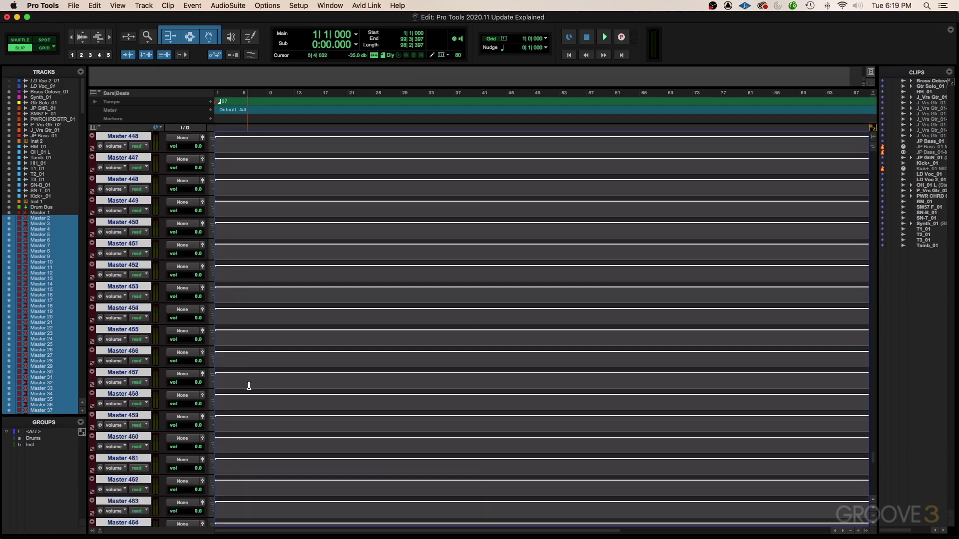
scroll(249, 386, up, 12)
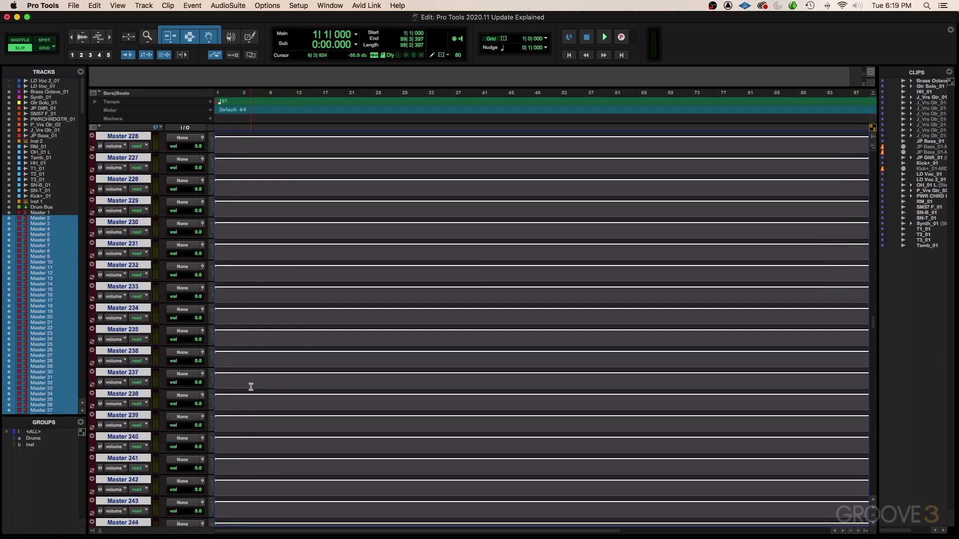
scroll(249, 386, up, 15)
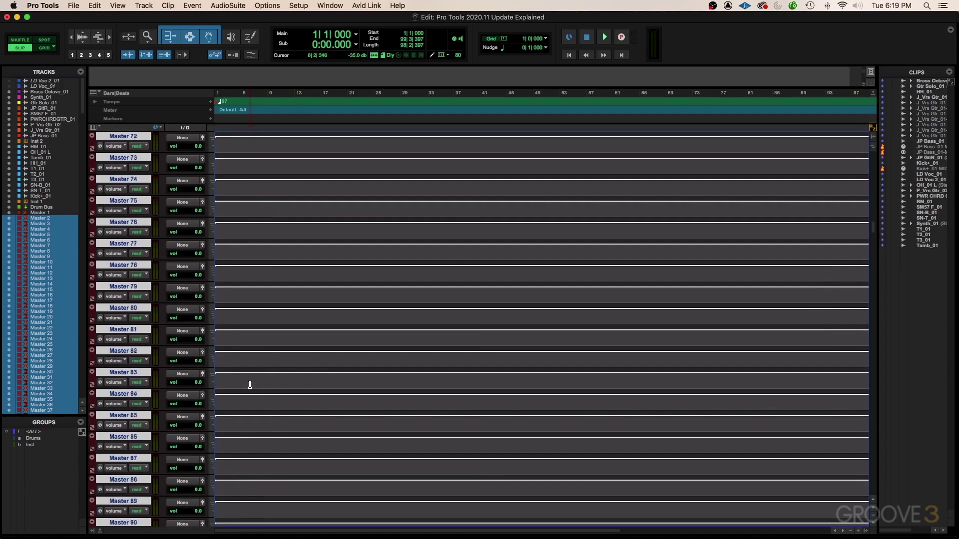
scroll(249, 386, down, 3)
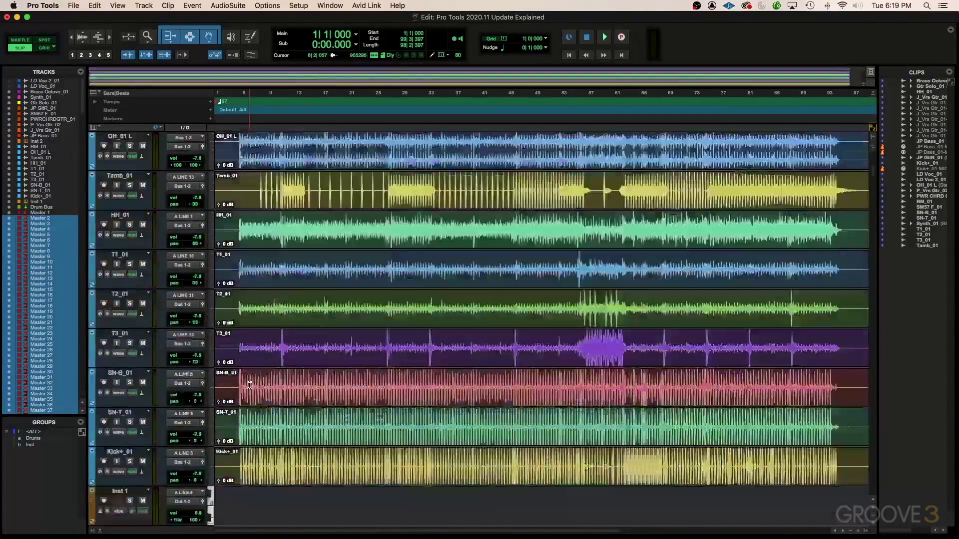
- Delete the selected extra master faders, Master 2 onward, leaving only Master 1
right_click(121, 334)
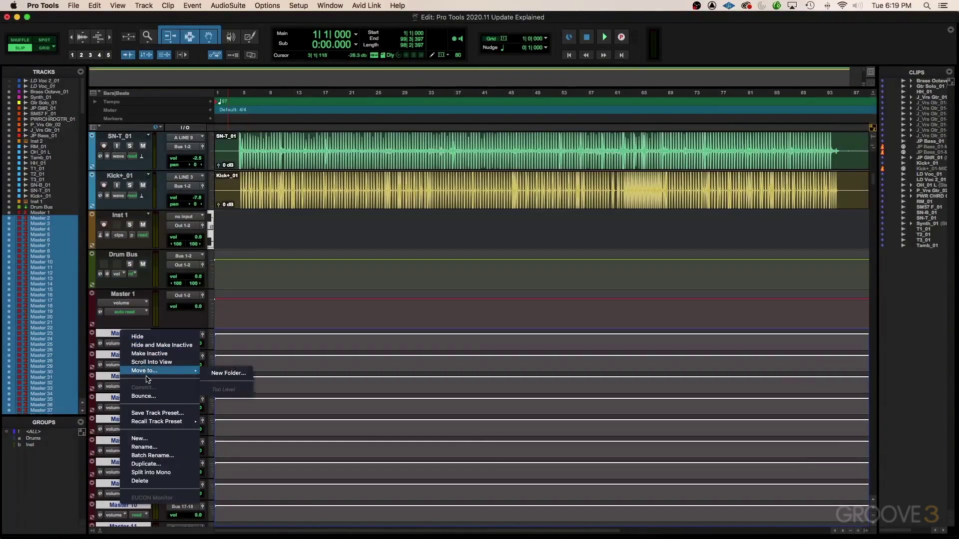
click(153, 482)
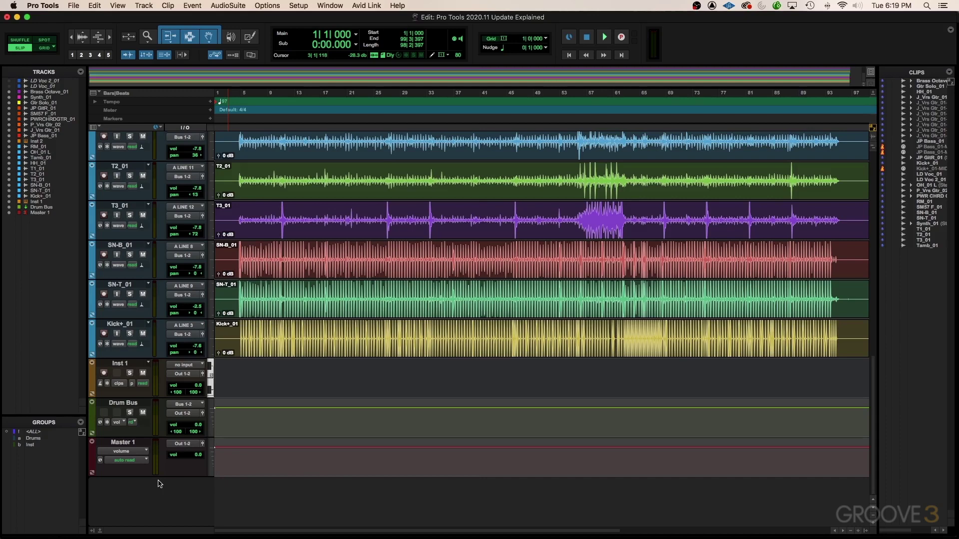
- Keep Universal Audio Thunderbolt as the playback engine and confirm the Playback Engine settings
click(308, 6)
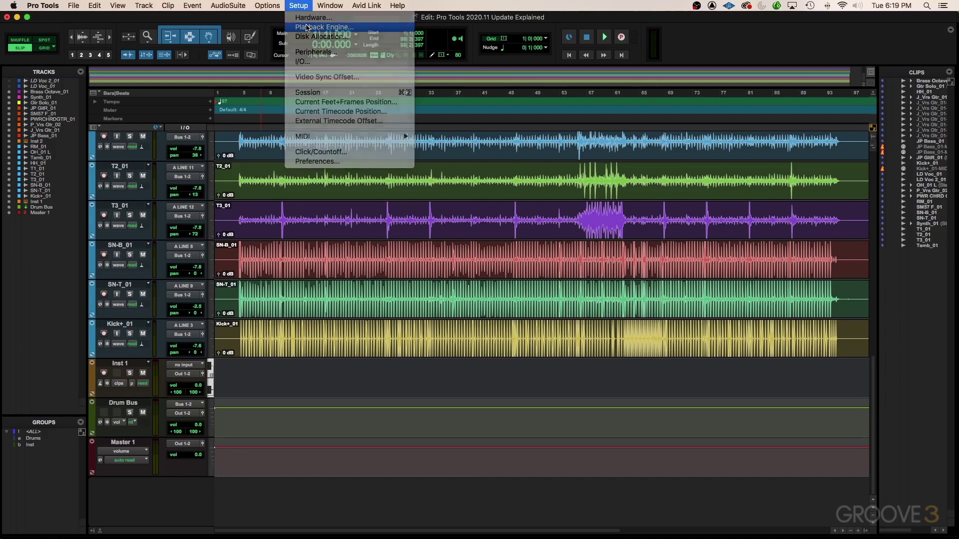
click(307, 27)
click(495, 146)
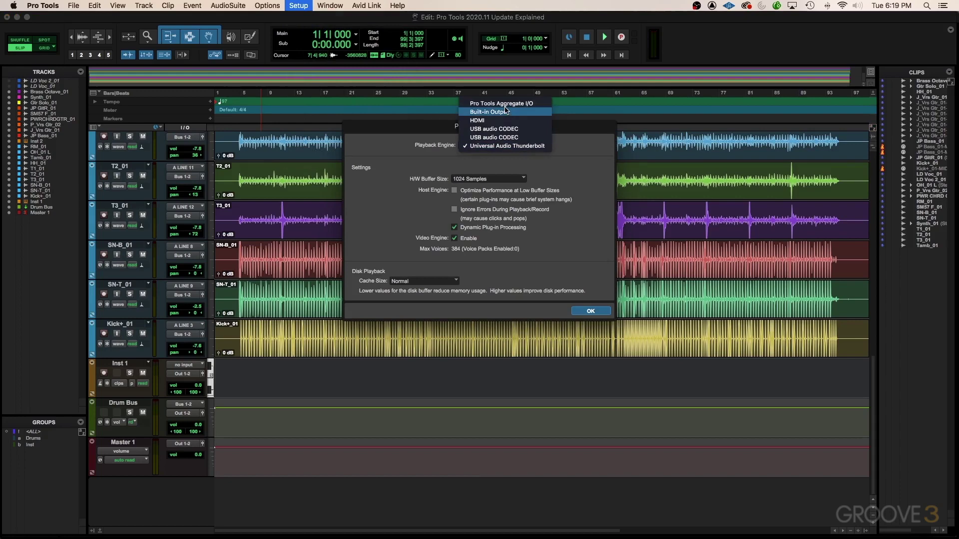
click(534, 167)
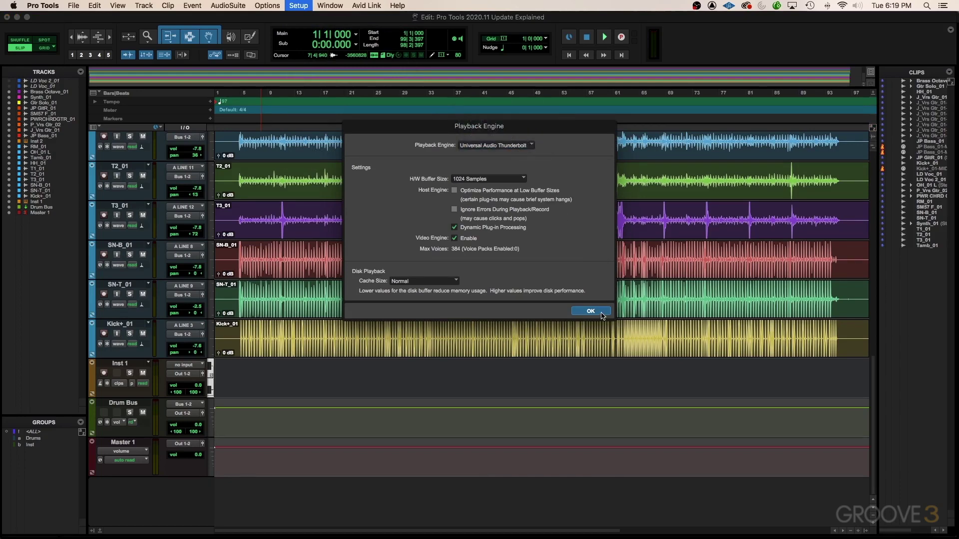
click(603, 316)
- Close the I/O setup without changes, then bring up the File menu
click(299, 6)
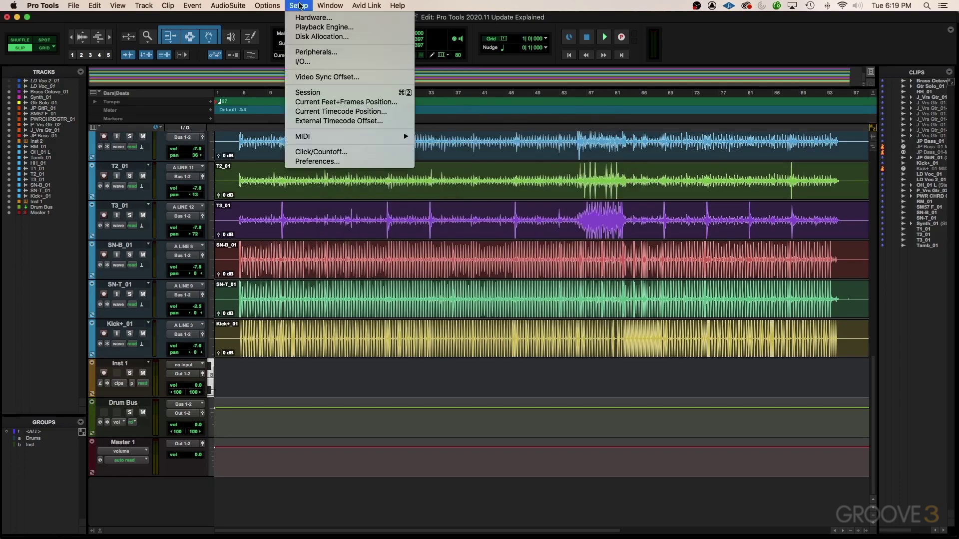
click(313, 61)
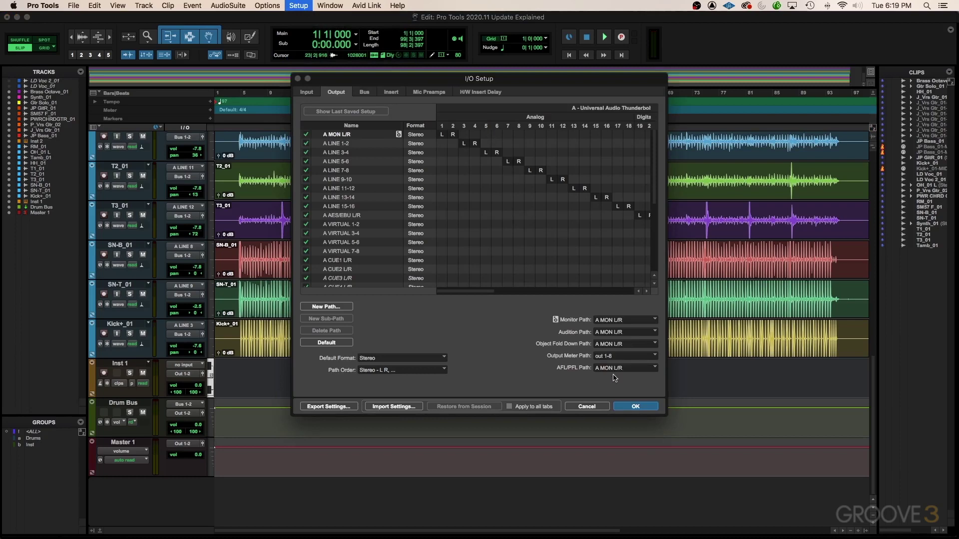
click(587, 408)
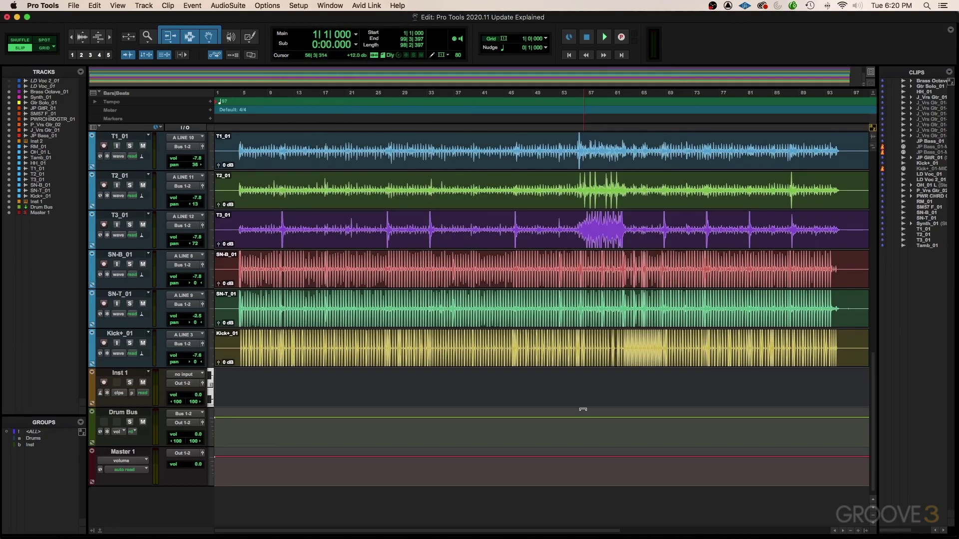
click(73, 6)
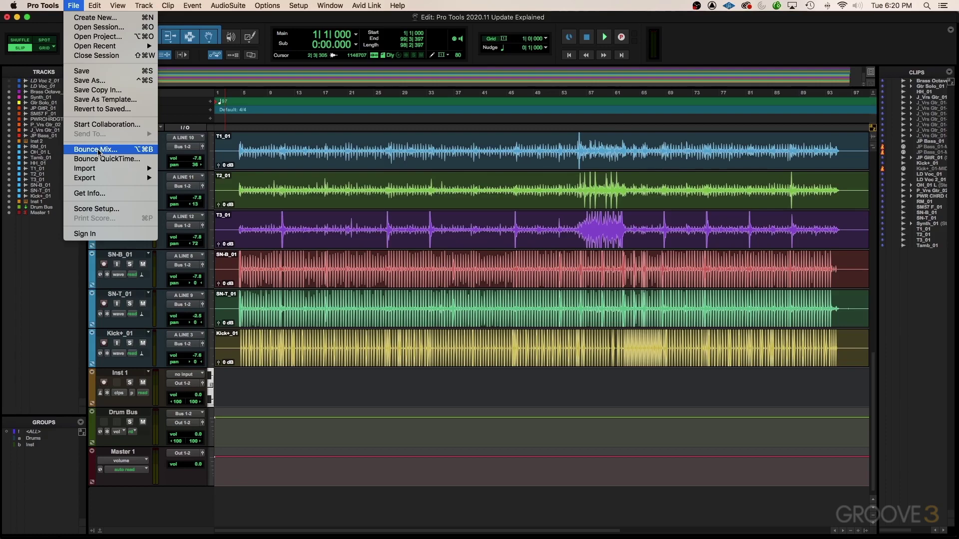
click(100, 151)
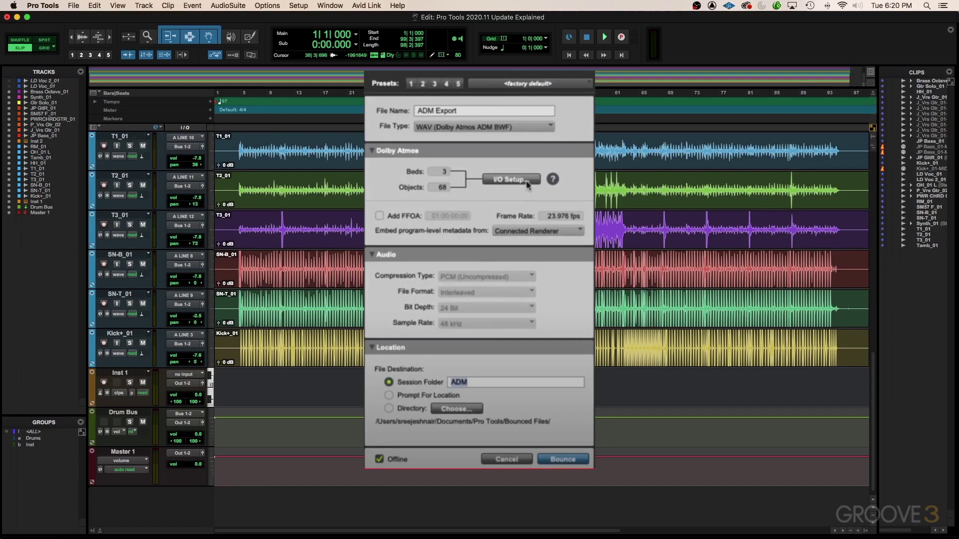
key(Escape)
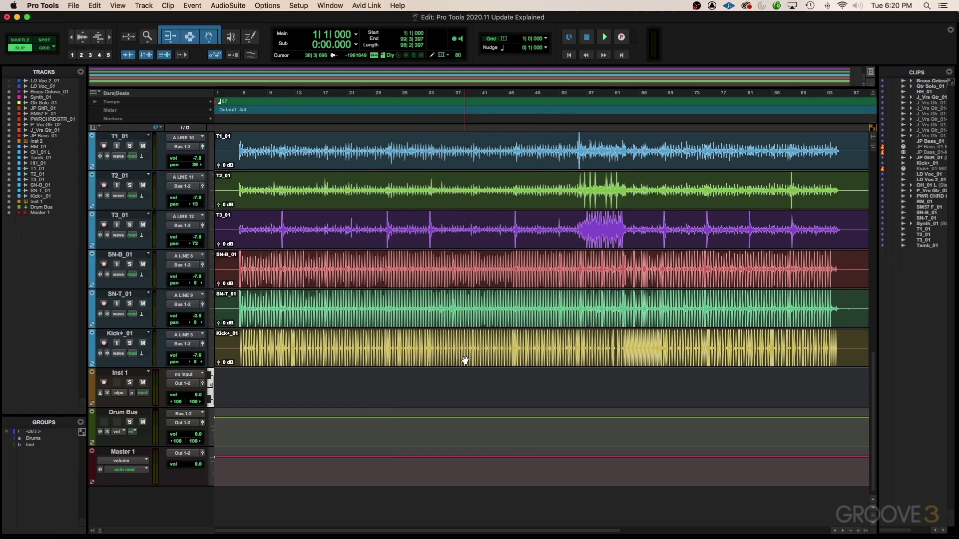
click(73, 6)
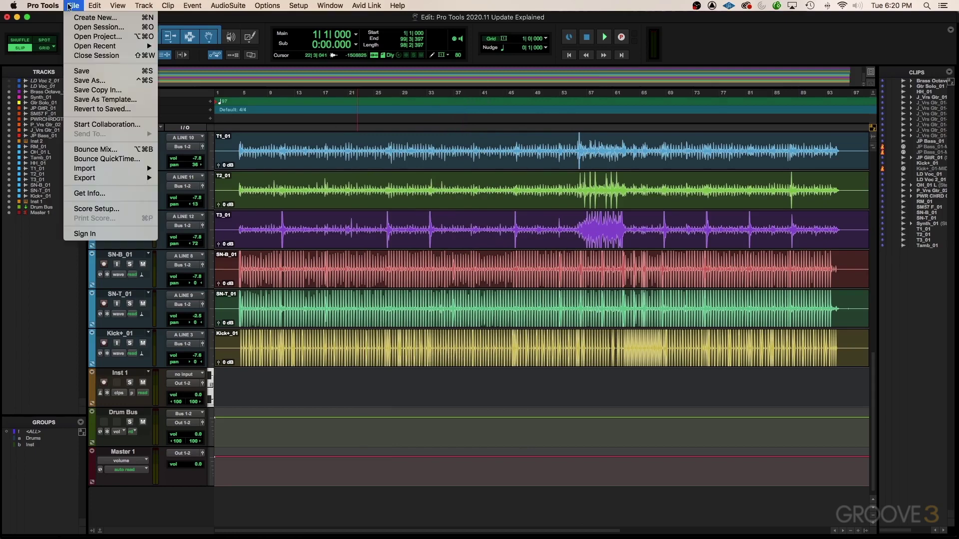
mouse_move(77, 170)
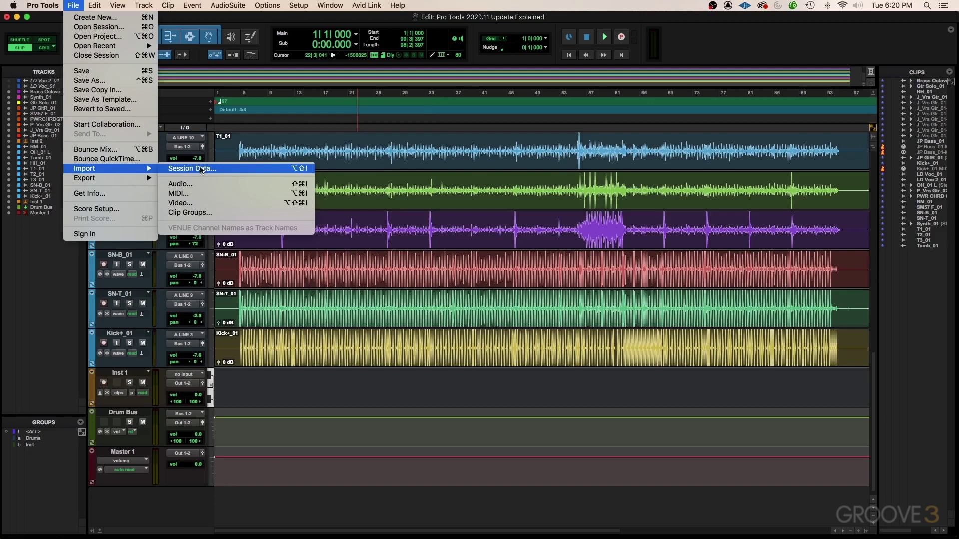
click(424, 230)
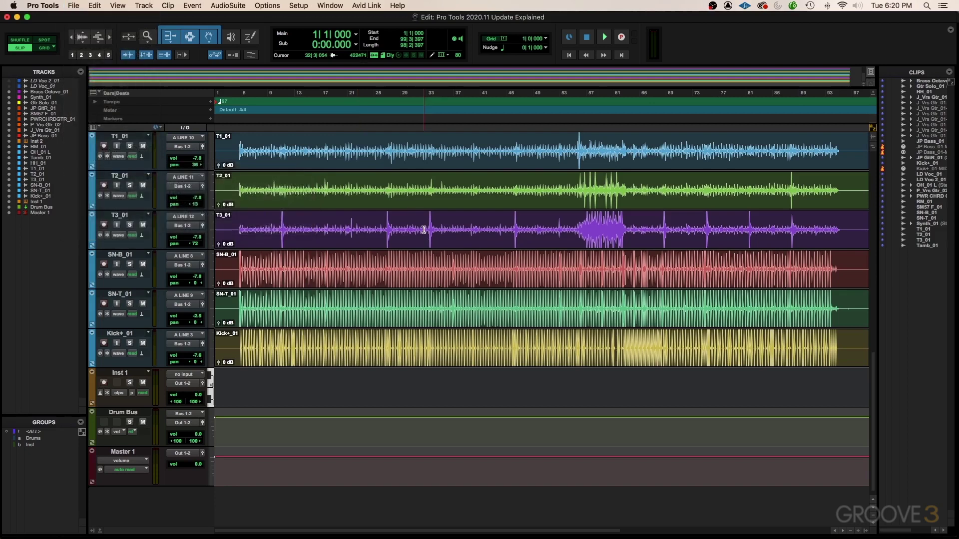